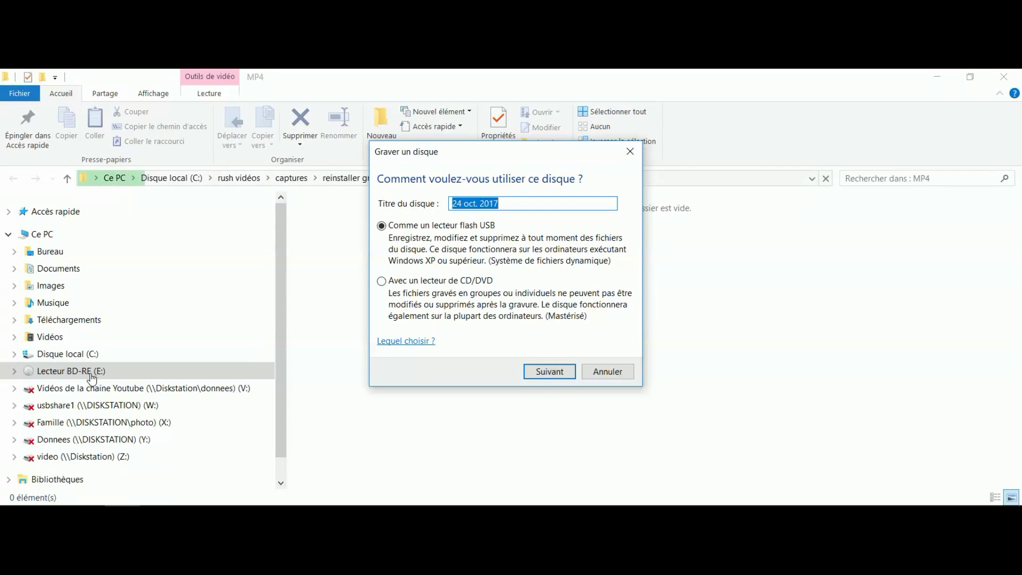
- Cancel the disc-burning prompt for the BD-RE drive and minimize the MP4 folder window
{"action": "left_click", "coordinate": [601, 376]}
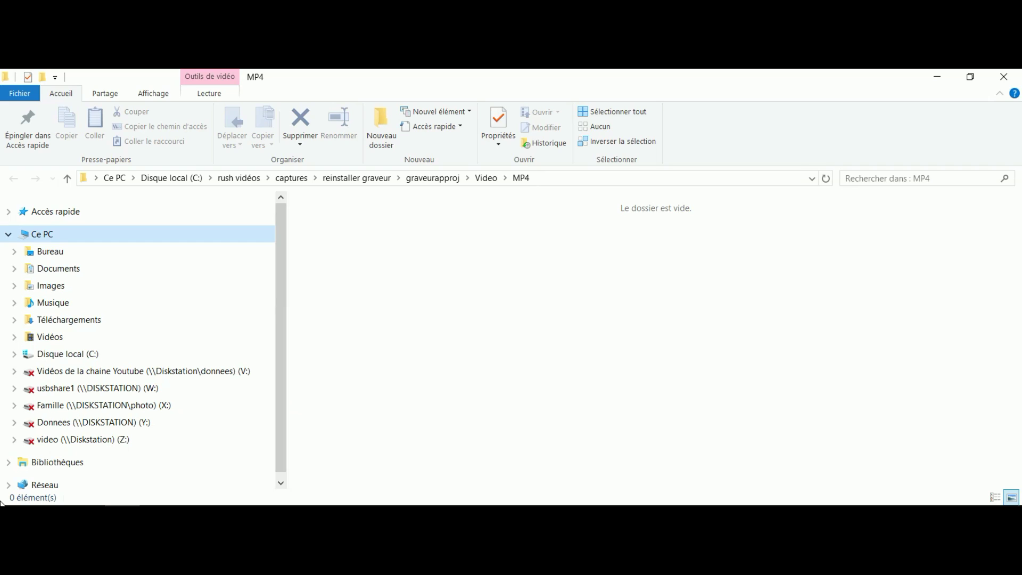
{"action": "mouse_move", "coordinate": [2, 503]}
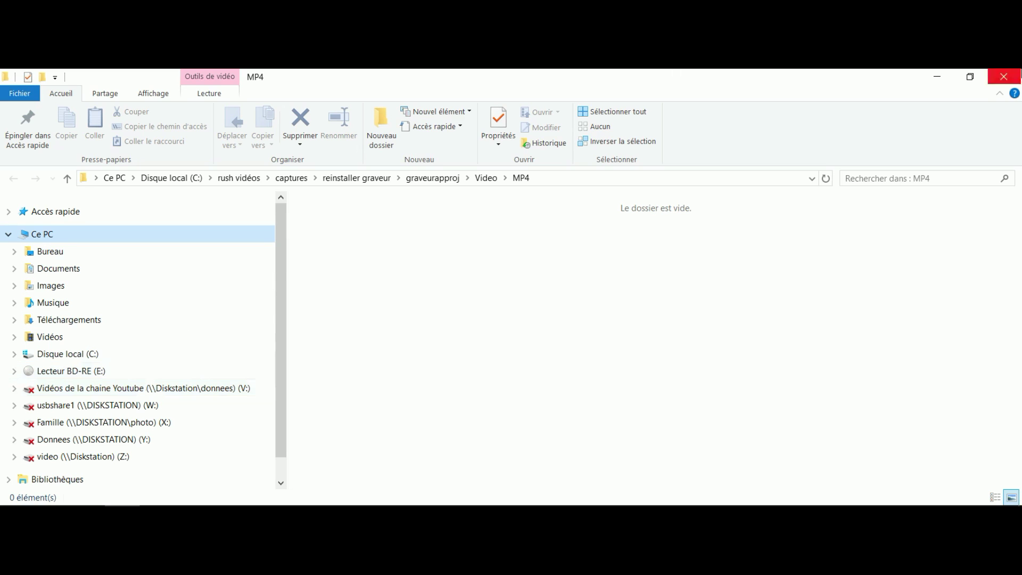
{"action": "left_click", "coordinate": [937, 76]}
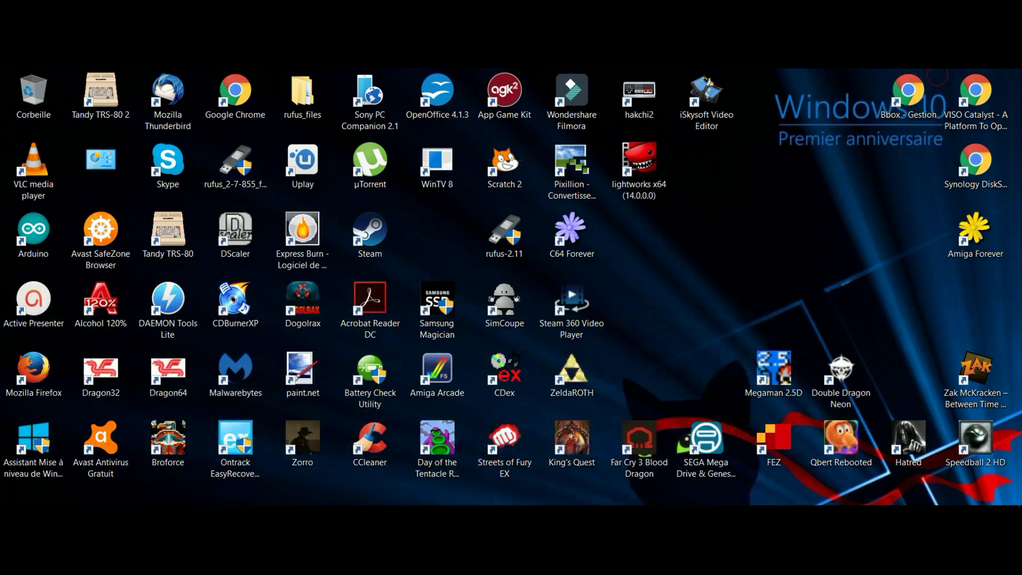
- Search Windows for the Device Manager (Gestionnaire de périphériques), open it and maximize its window
{"action": "left_click", "coordinate": [17, 492]}
{"action": "left_click", "coordinate": [54, 491]}
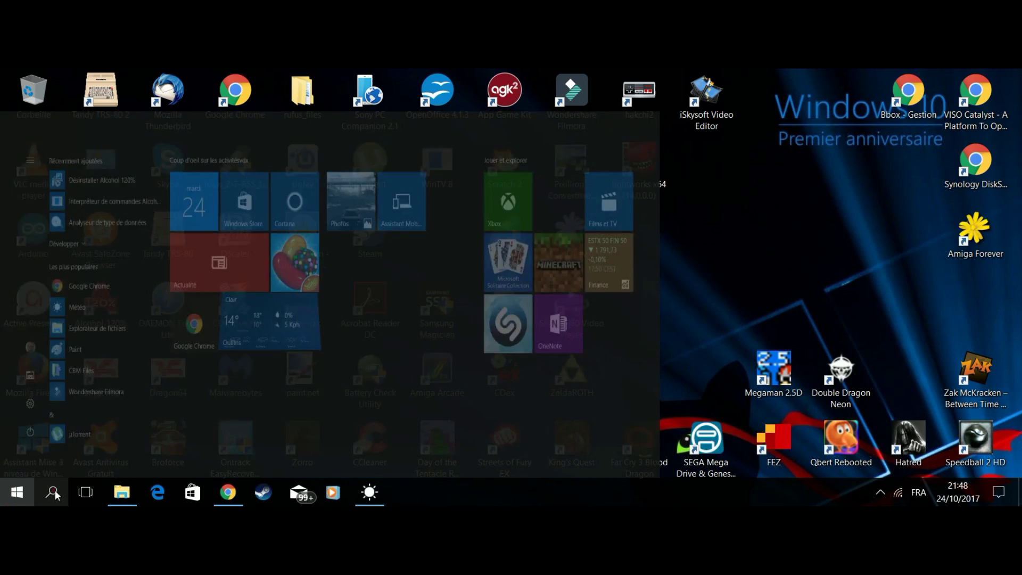
{"action": "type", "text": "ges"}
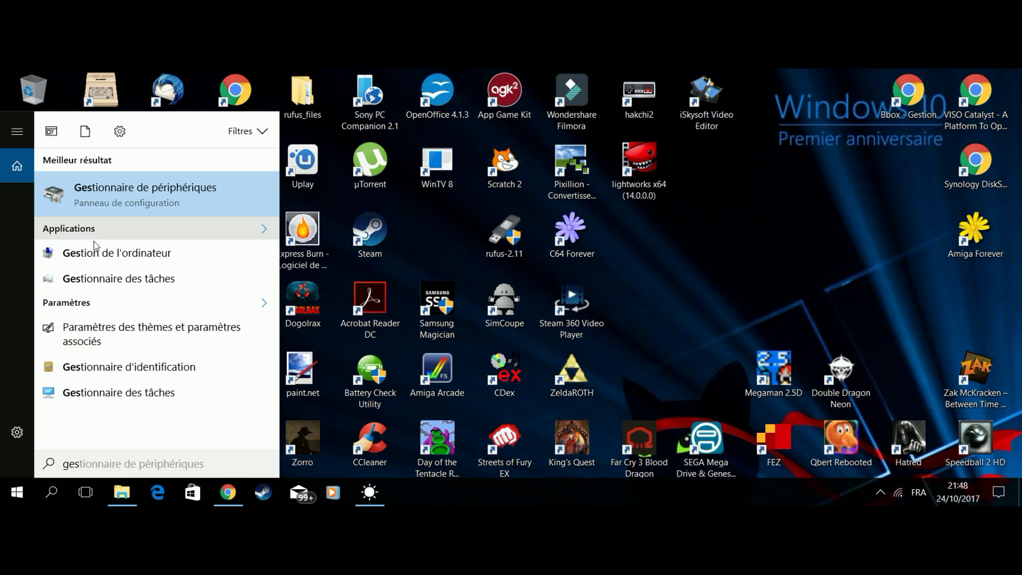
{"action": "left_click", "coordinate": [108, 194]}
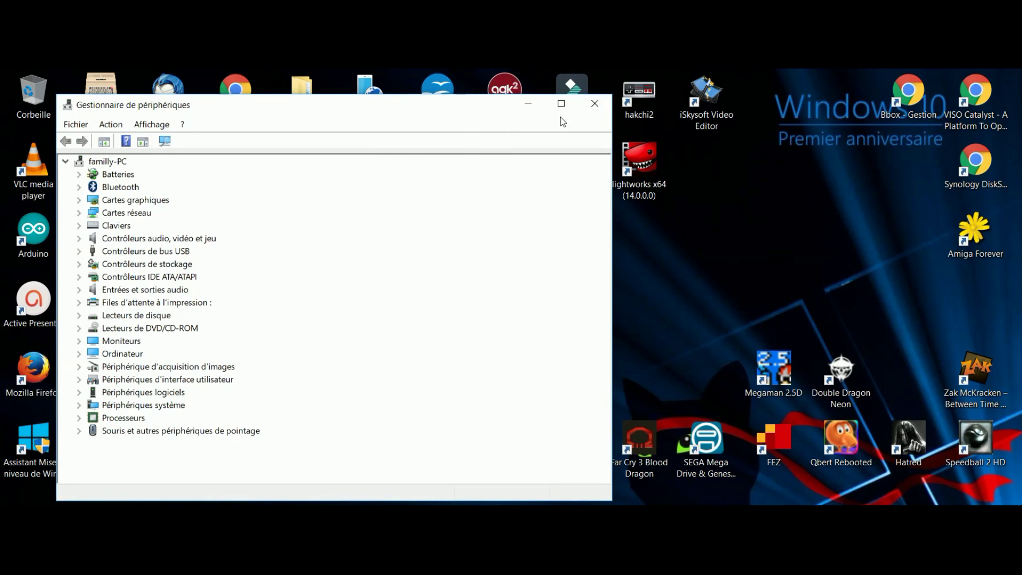
{"action": "left_click", "coordinate": [561, 103]}
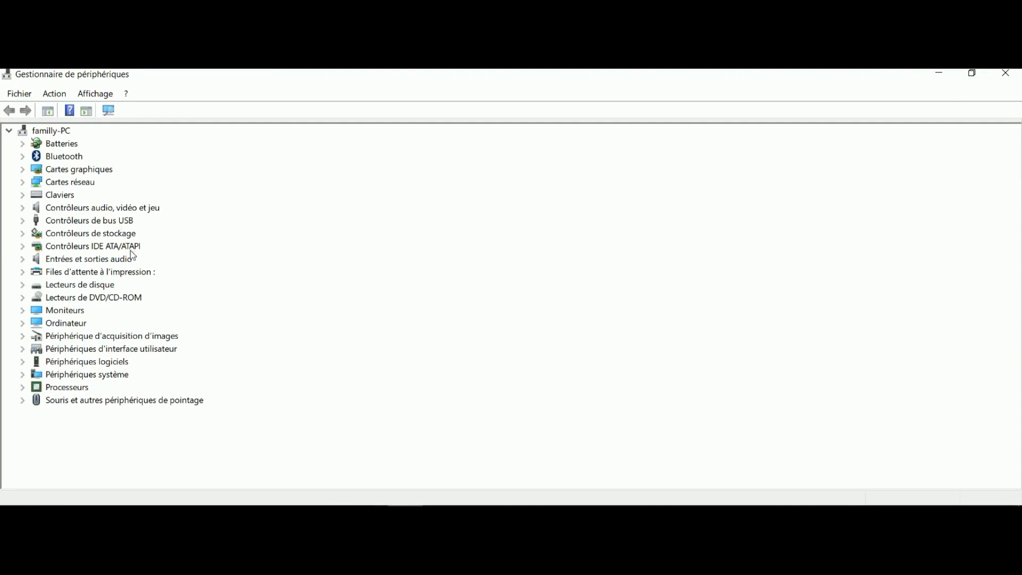
- Open the properties of the HL-DT-ST BD-RE BE06LU10 USB drive under the DVD/CD-ROM drives and check its device status
{"action": "left_click", "coordinate": [24, 298]}
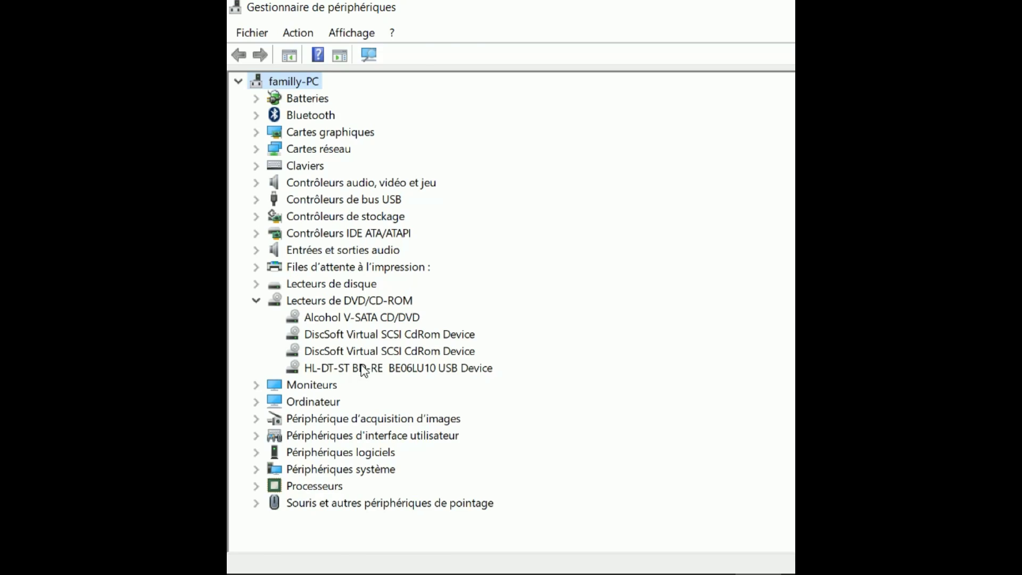
{"action": "left_click", "coordinate": [78, 349]}
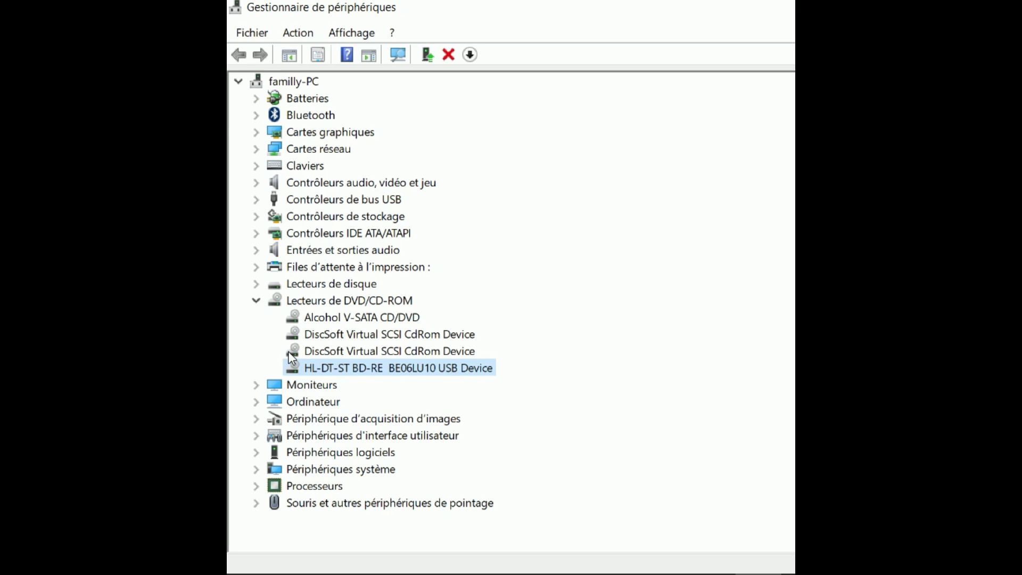
{"action": "right_click", "coordinate": [343, 376]}
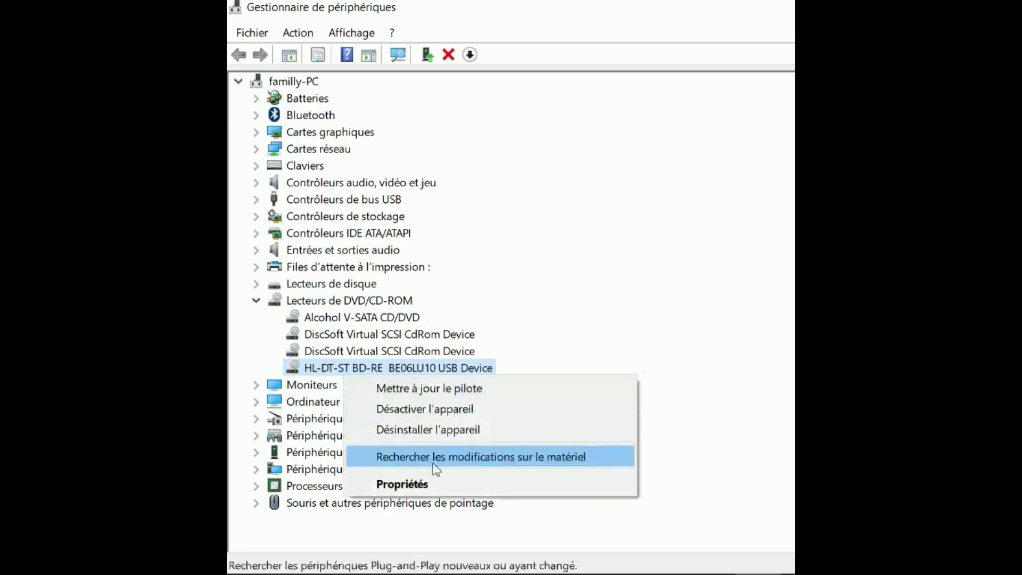
{"action": "left_click", "coordinate": [438, 483]}
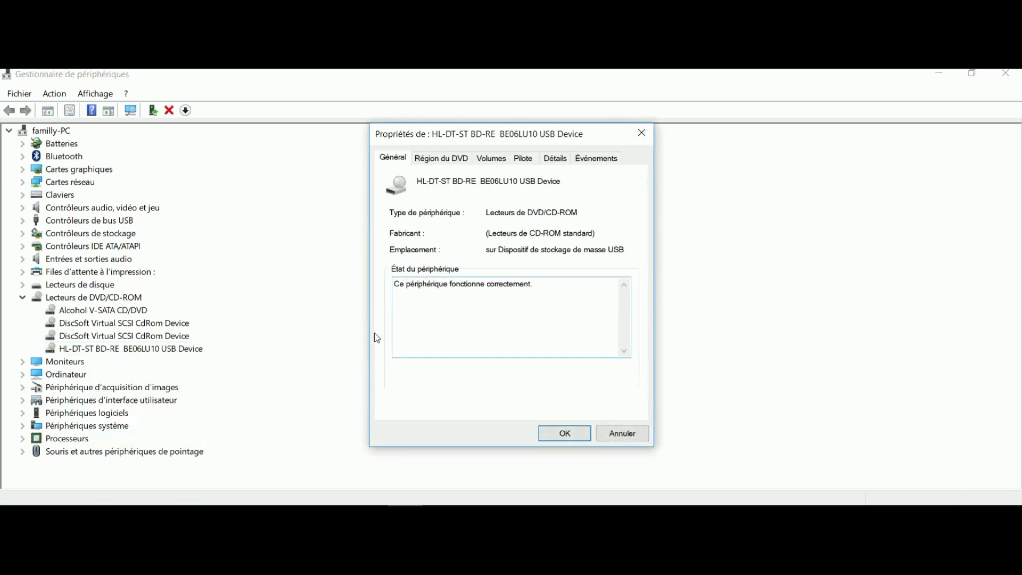
{"action": "left_click_drag", "start_coordinate": [537, 285], "coordinate": [390, 281]}
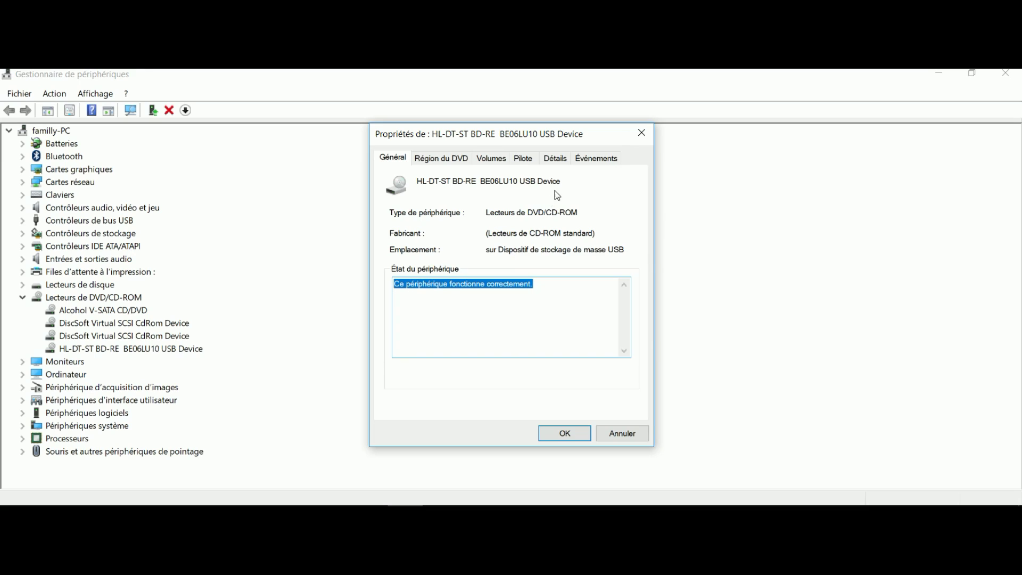
- Search automatically for an updated driver for the BD-RE drive, view its device description and close the properties
{"action": "left_click", "coordinate": [526, 159]}
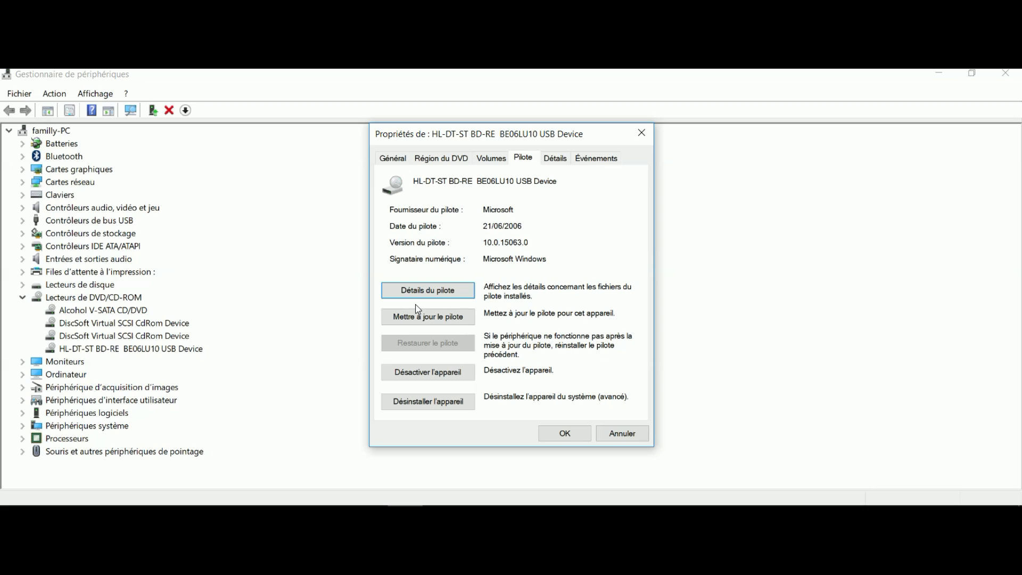
{"action": "left_click", "coordinate": [428, 317]}
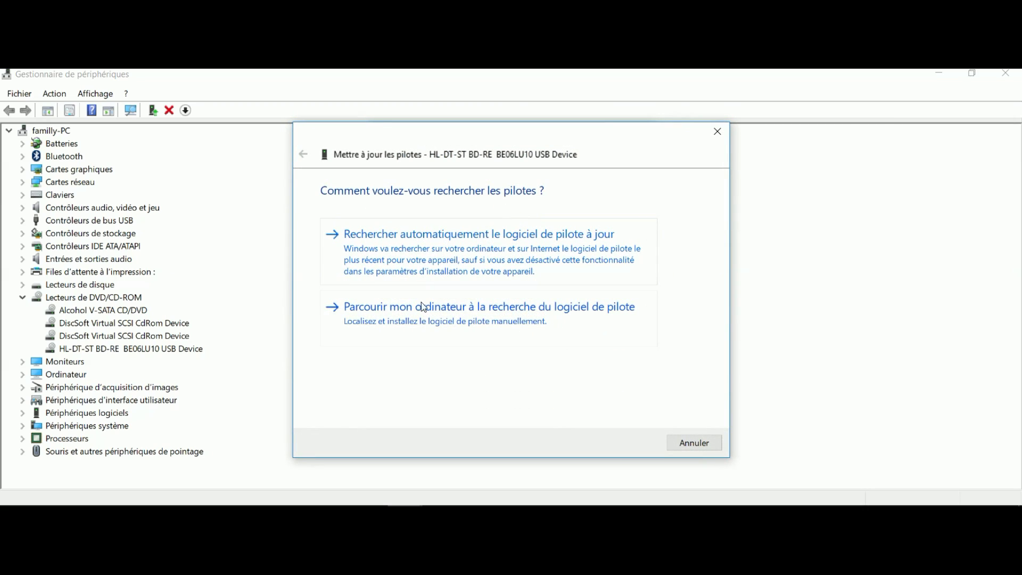
{"action": "left_click", "coordinate": [460, 274]}
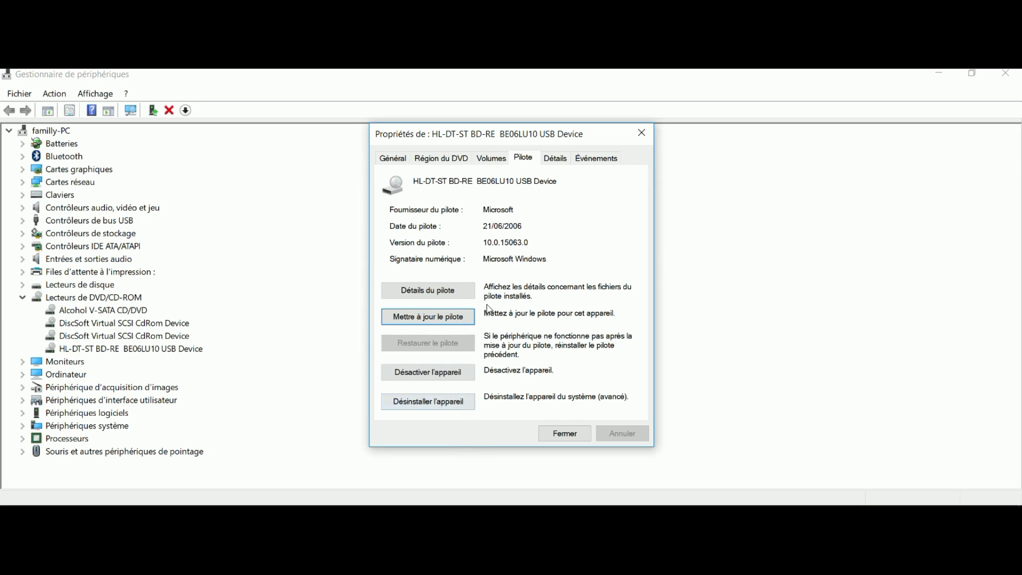
{"action": "left_click", "coordinate": [557, 160]}
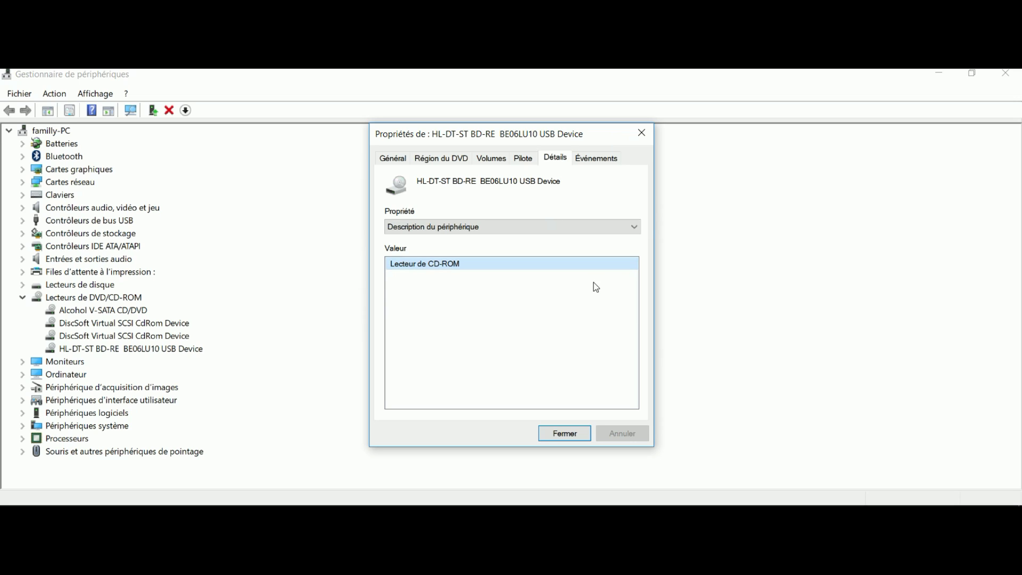
{"action": "left_click", "coordinate": [563, 433]}
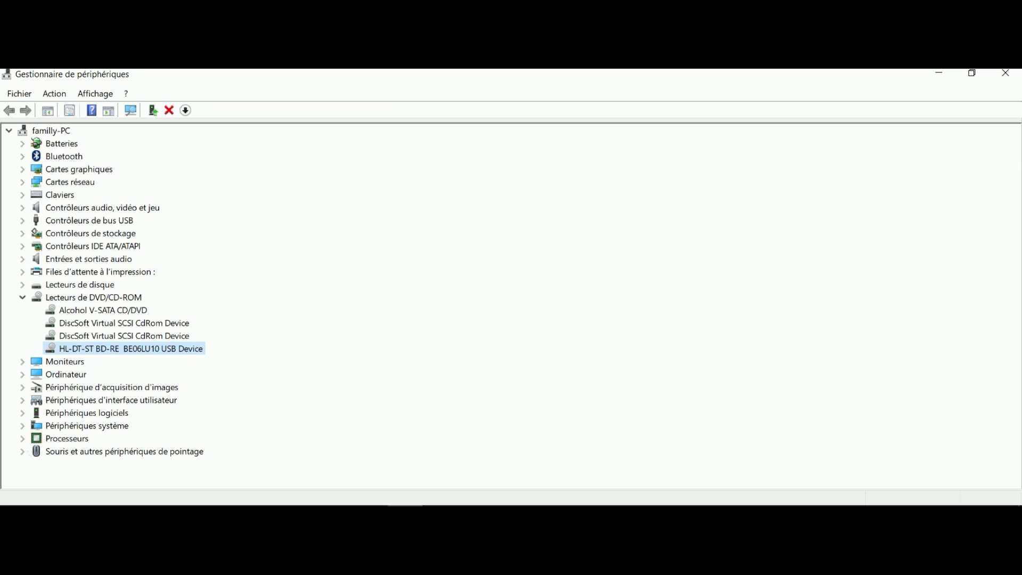
- Open the Windows search
{"action": "left_click", "coordinate": [4, 503]}
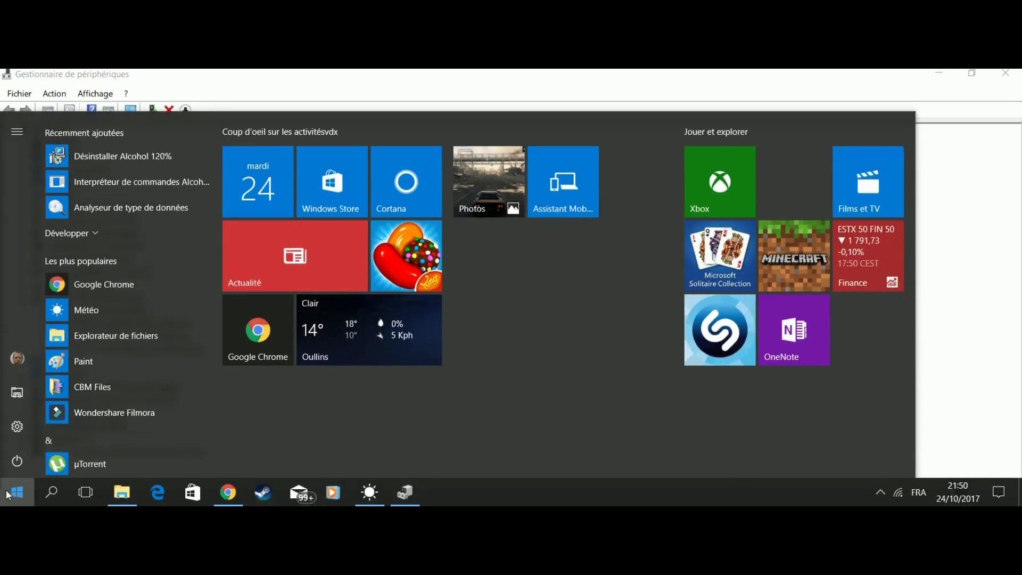
{"action": "left_click", "coordinate": [54, 501]}
{"action": "type", "text": "eve"}
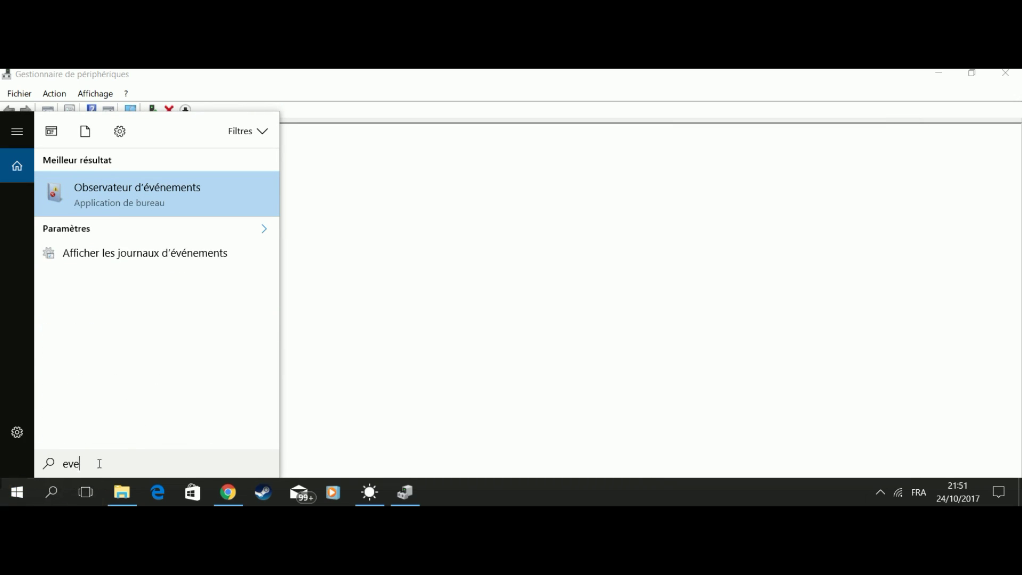
{"action": "key", "text": "BackSpace"}
{"action": "key", "text": "BackSpace"}
{"action": "key", "text": "BackSpace"}
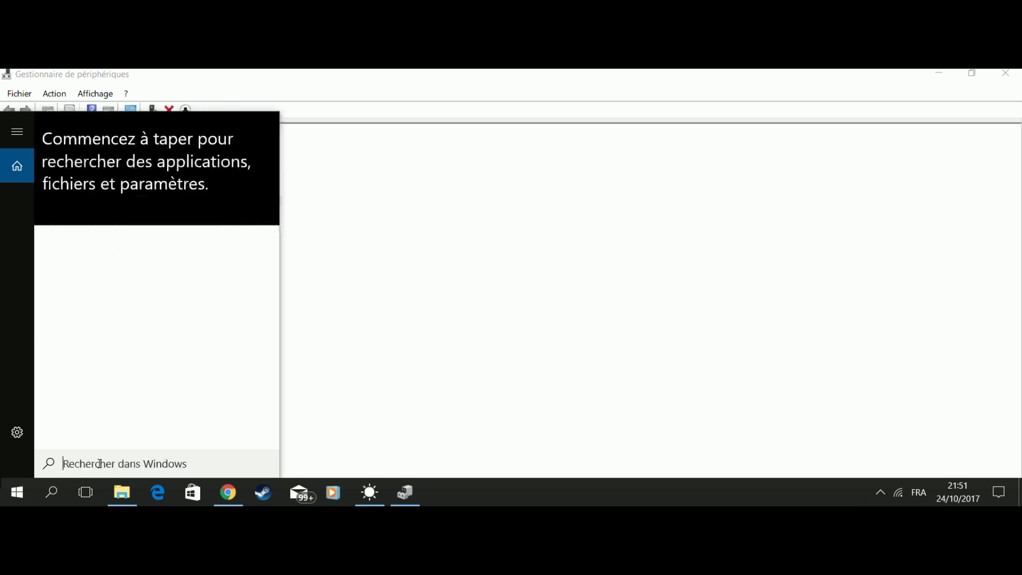
{"action": "type", "text": "ob"}
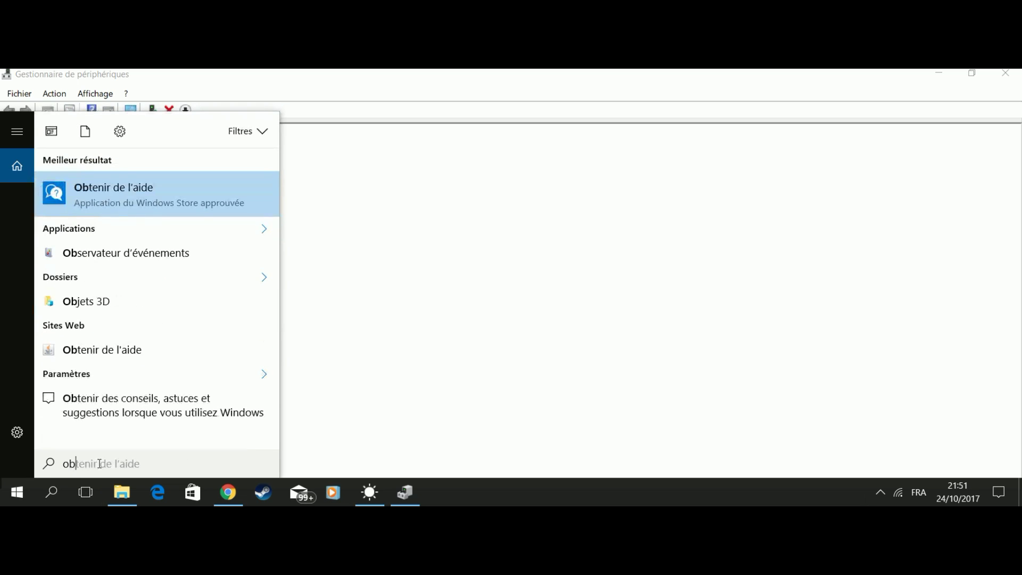
{"action": "type", "text": "s"}
{"action": "key", "text": "BackSpace"}
{"action": "key", "text": "BackSpace"}
{"action": "key", "text": "BackSpace"}
- Search for the Event Viewer (Observateur d'événements) and open it
{"action": "type", "text": "even"}
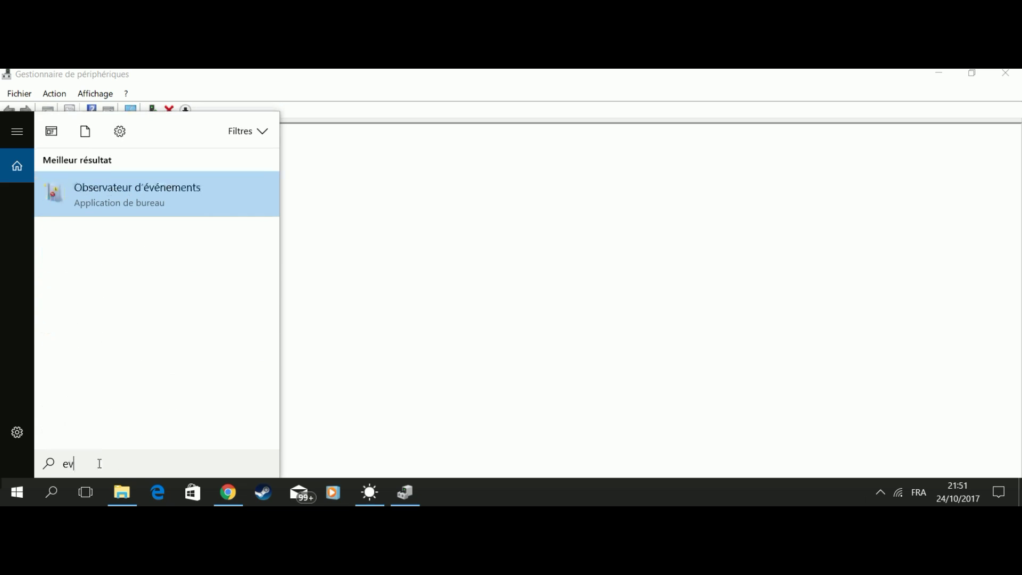
{"action": "type", "text": "t"}
{"action": "right_click", "coordinate": [141, 196]}
{"action": "left_click", "coordinate": [139, 194]}
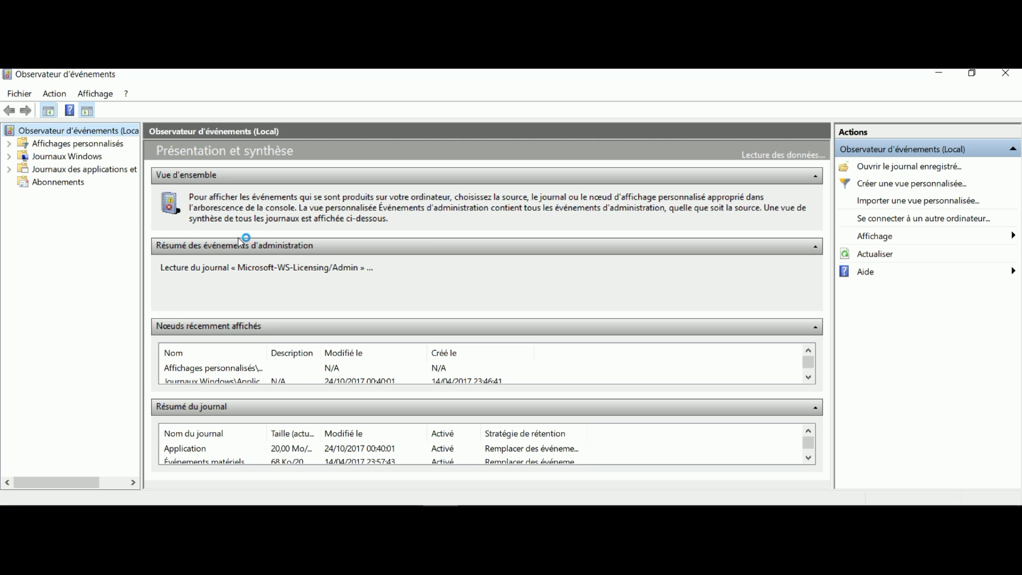
- Show the custom view for HL-DT-ST BD-RE BE06LU10 USB Device1, with the navigation tree widened and the event list enlarged
{"action": "left_click", "coordinate": [9, 145]}
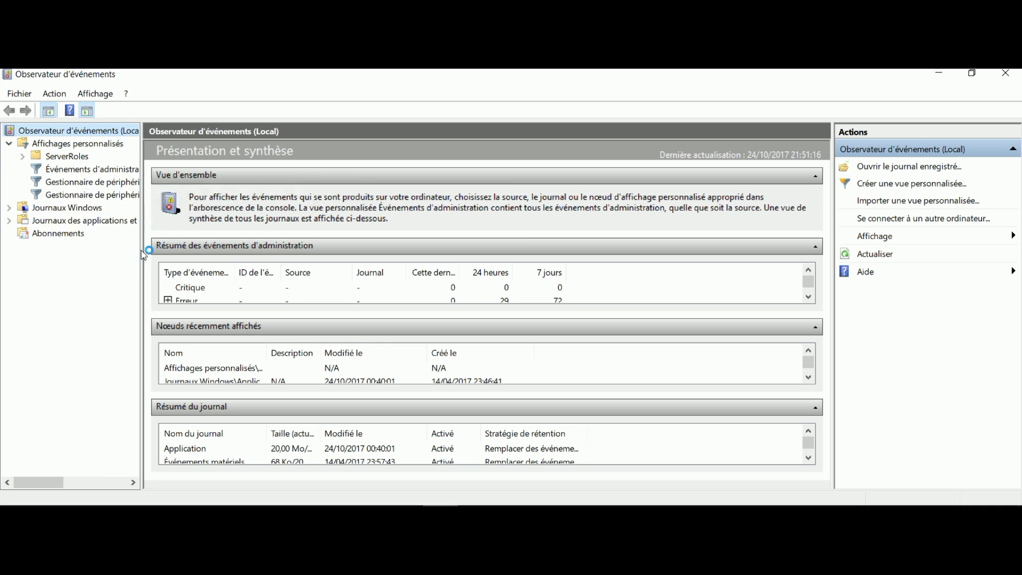
{"action": "left_click_drag", "start_coordinate": [142, 253], "coordinate": [343, 270]}
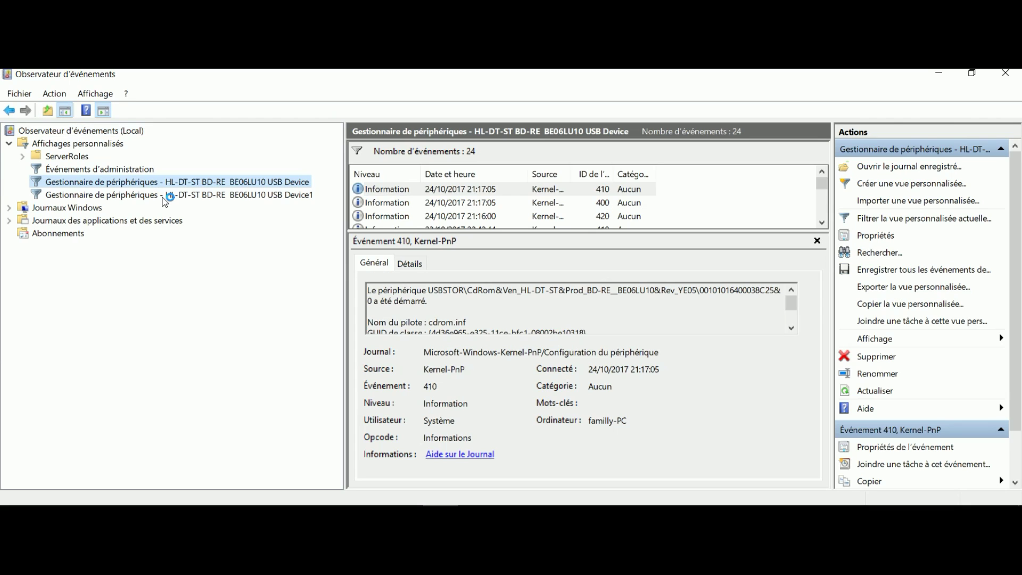
{"action": "left_click", "coordinate": [163, 196]}
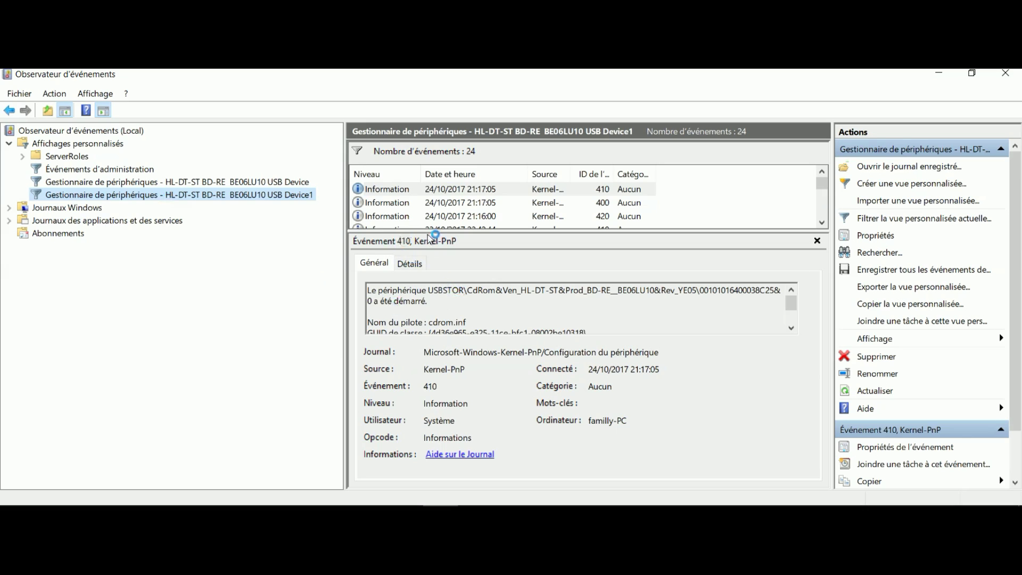
{"action": "left_click_drag", "start_coordinate": [432, 231], "coordinate": [456, 362]}
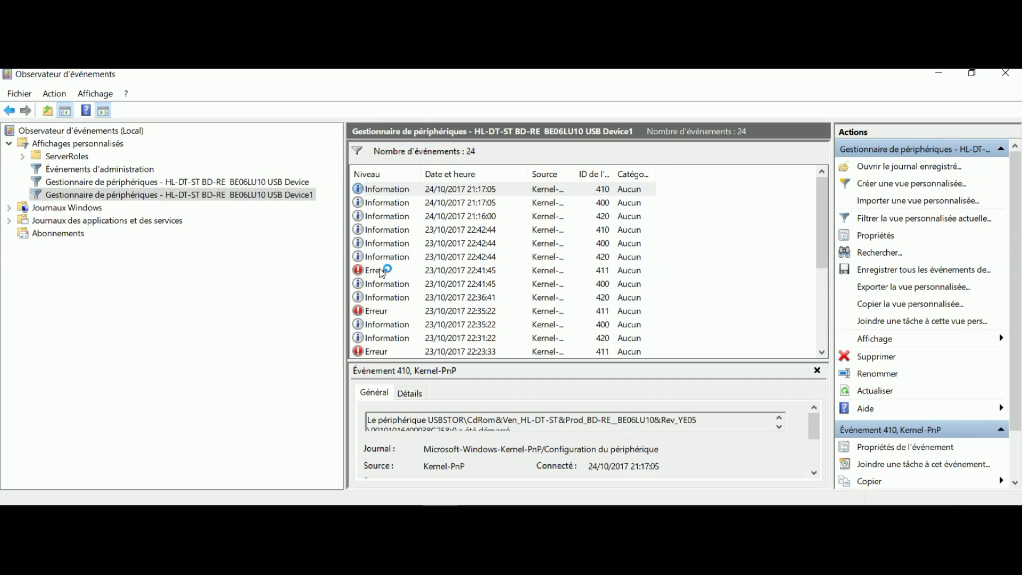
- Open the error event 411 of 23/10/2017 22:41:45, examine the problem code in its description and close it
{"action": "double_click", "coordinate": [382, 271]}
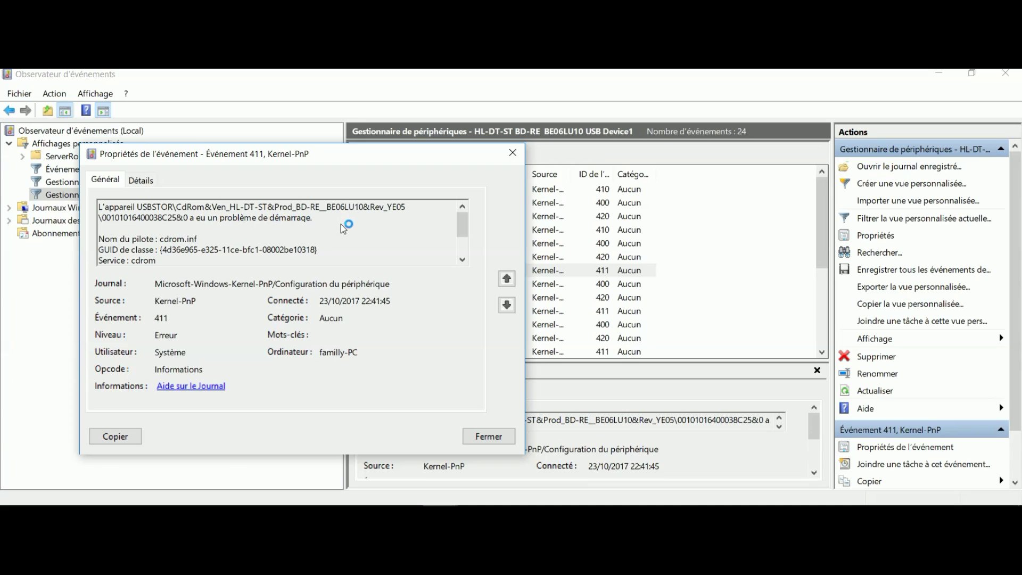
{"action": "scroll", "coordinate": [196, 239], "scroll_direction": "down", "scroll_amount": 1}
{"action": "triple_click", "coordinate": [173, 249]}
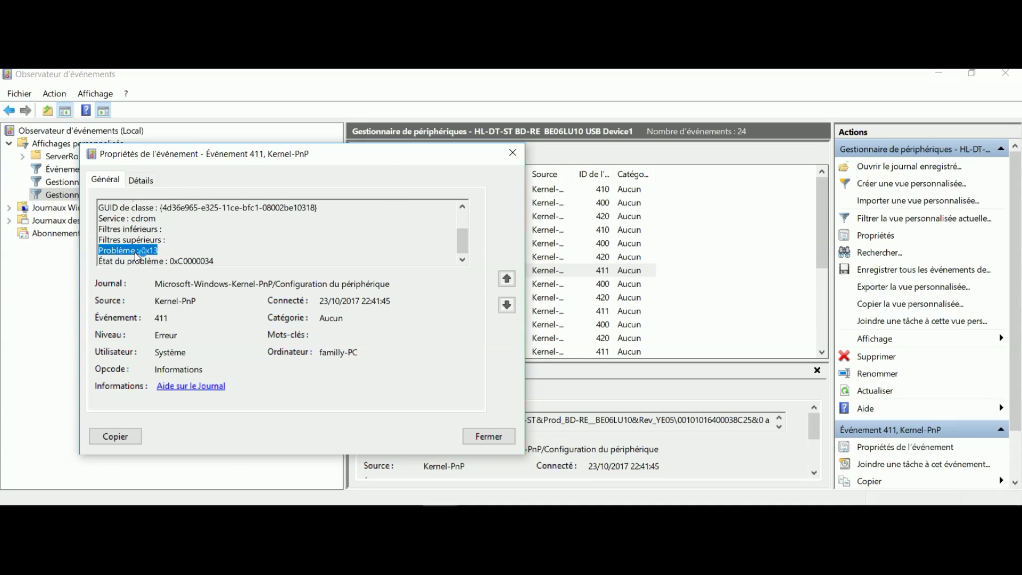
{"action": "left_click", "coordinate": [204, 241]}
{"action": "double_click", "coordinate": [160, 250]}
{"action": "left_click", "coordinate": [180, 251]}
{"action": "left_click_drag", "start_coordinate": [178, 251], "coordinate": [132, 251]}
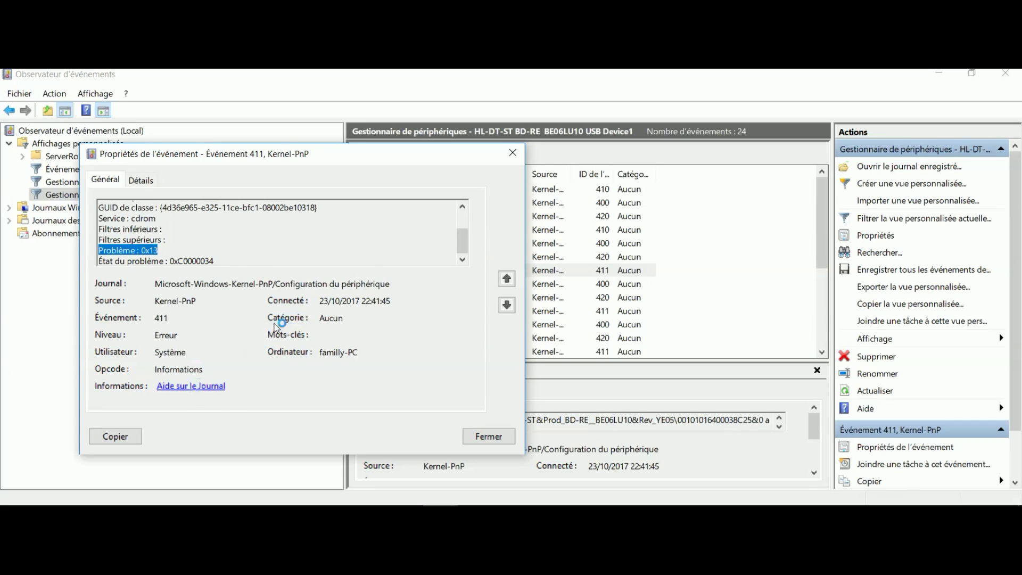
{"action": "left_click", "coordinate": [495, 438]}
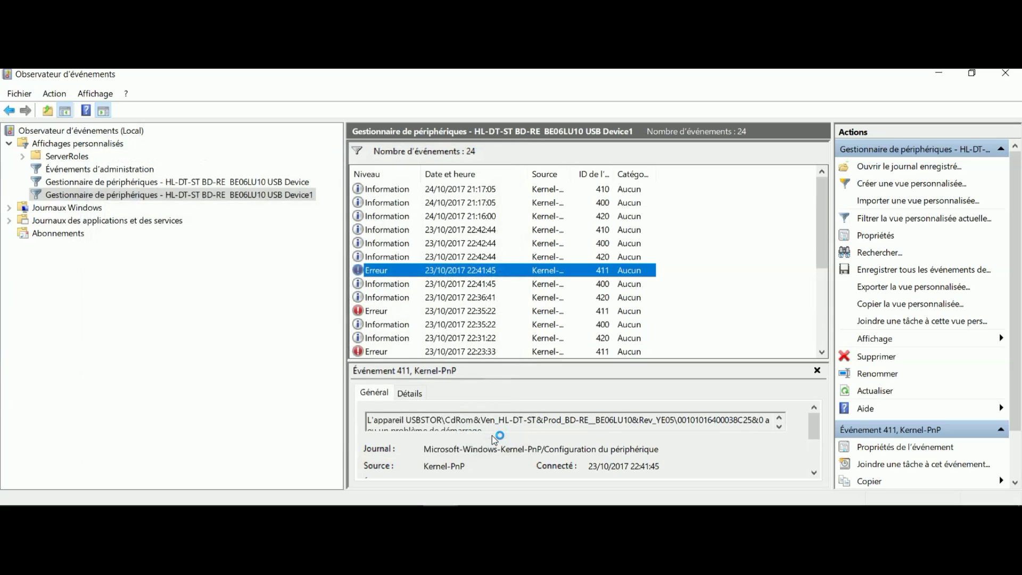
- Minimize the Event Viewer and switch back to the Device Manager
{"action": "left_click", "coordinate": [940, 77]}
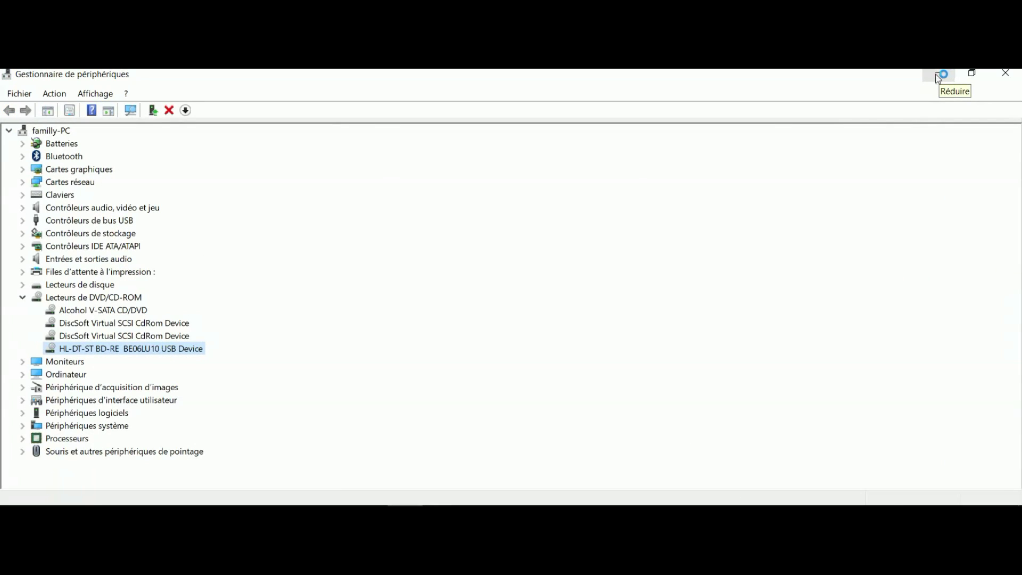
{"action": "left_click", "coordinate": [940, 77]}
{"action": "left_click", "coordinate": [4, 503]}
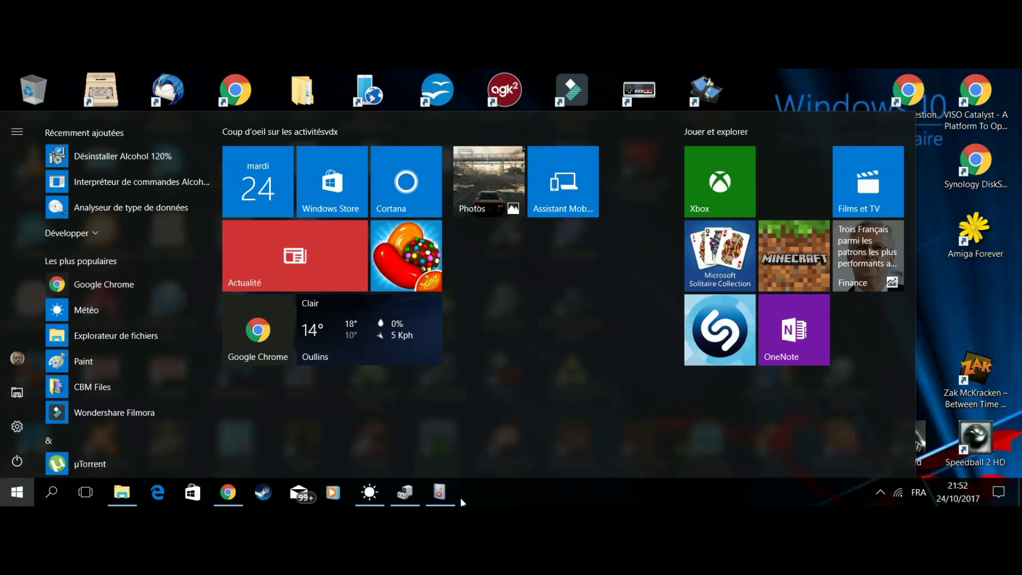
{"action": "mouse_move", "coordinate": [443, 500]}
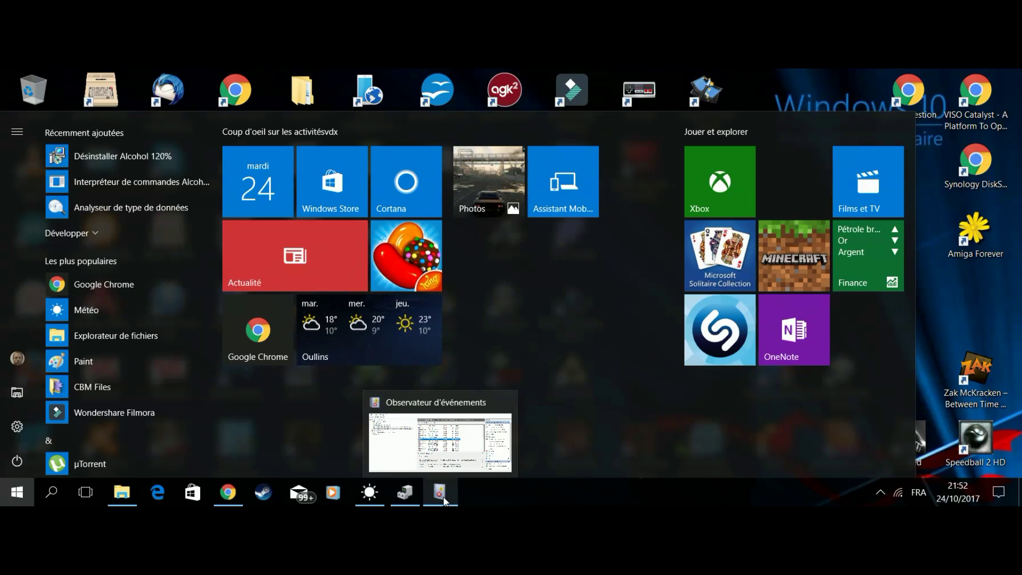
{"action": "left_click", "coordinate": [407, 494]}
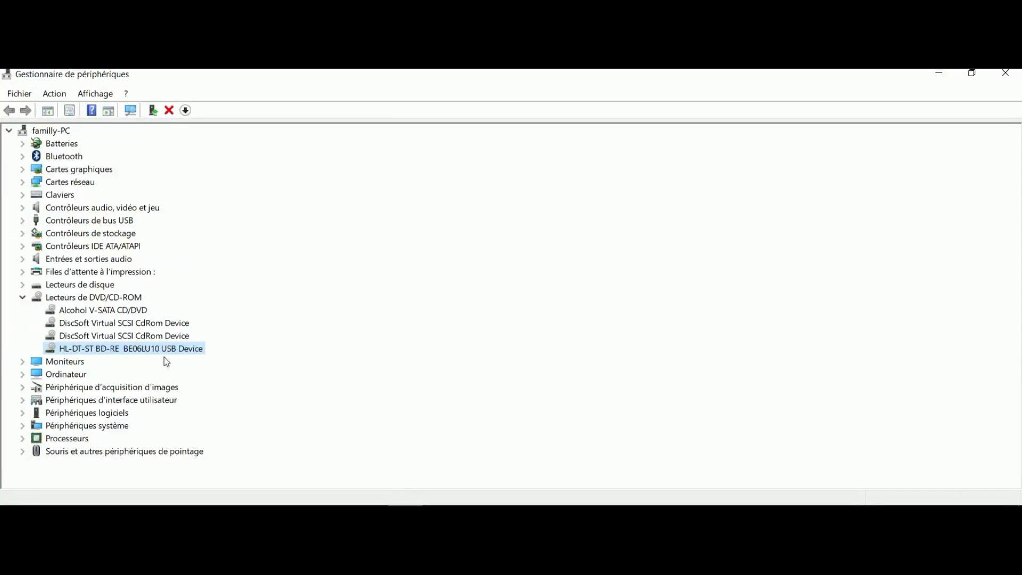
- Uninstall the HL-DT-ST BD-RE BE06LU10 USB Device from the Lecteurs de DVD/CD-ROM category
{"action": "right_click", "coordinate": [148, 348]}
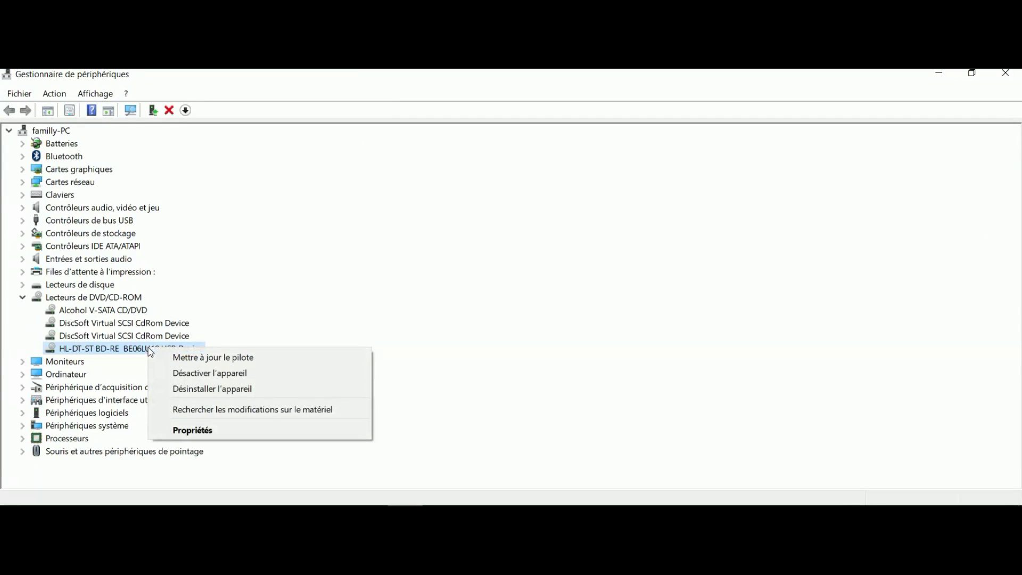
{"action": "left_click", "coordinate": [211, 393]}
{"action": "left_click", "coordinate": [523, 350]}
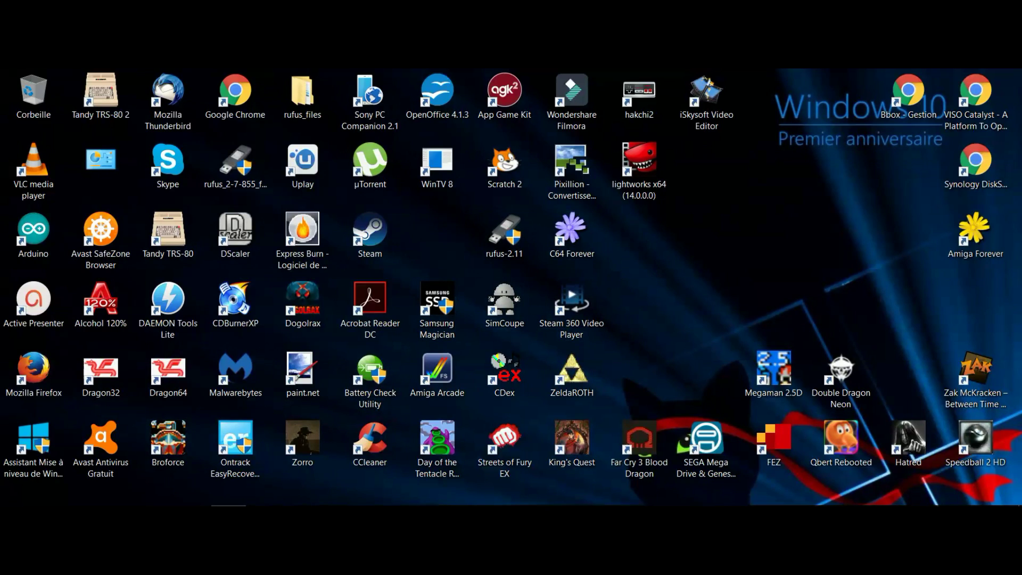
- Search Windows for "control" and open the Control Panel (Panneau de configuration)
{"action": "left_click", "coordinate": [52, 492]}
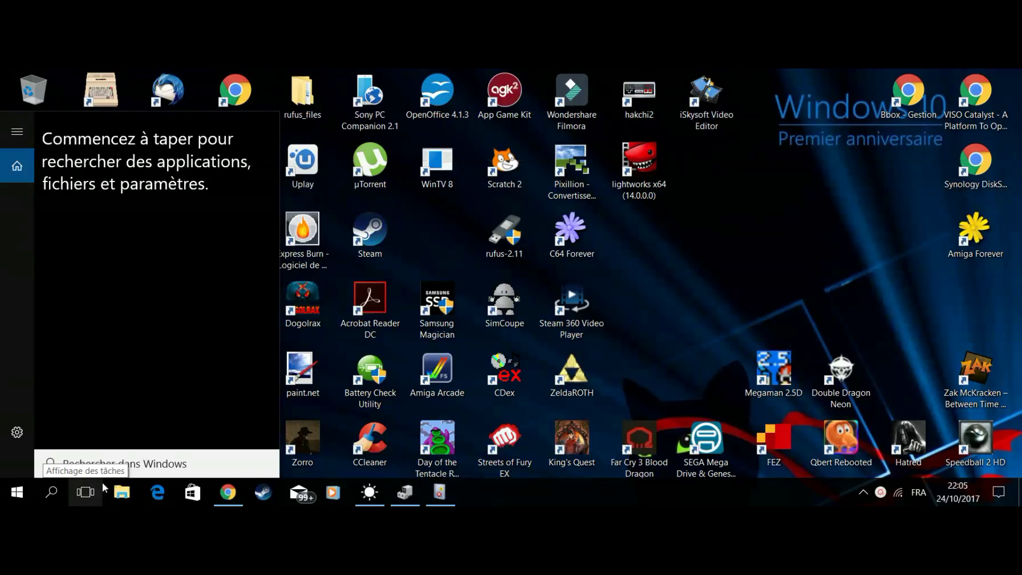
{"action": "type", "text": "p"}
{"action": "key", "text": "BackSpace"}
{"action": "type", "text": "c"}
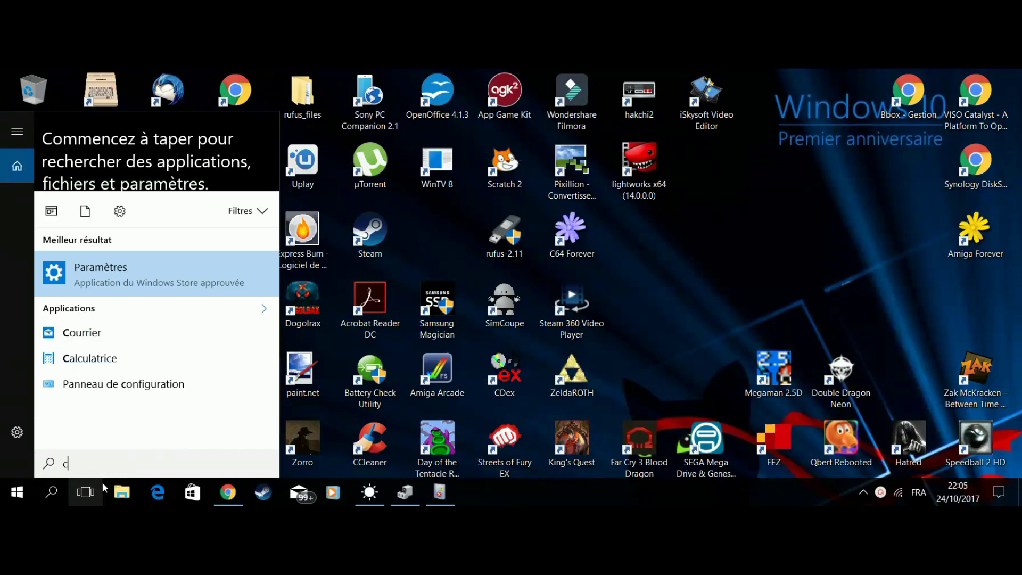
{"action": "type", "text": "ontrol"}
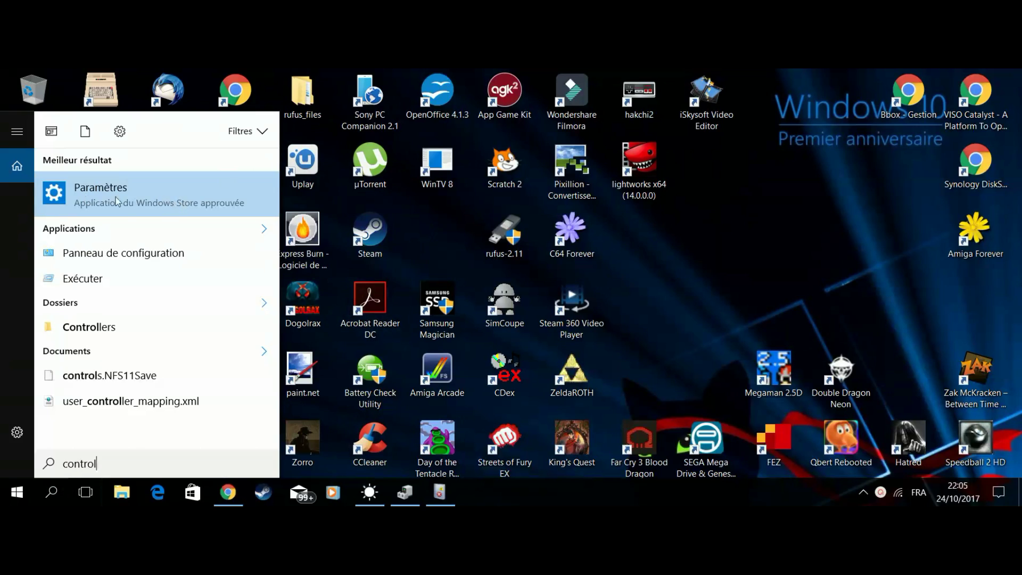
{"action": "left_click", "coordinate": [141, 254]}
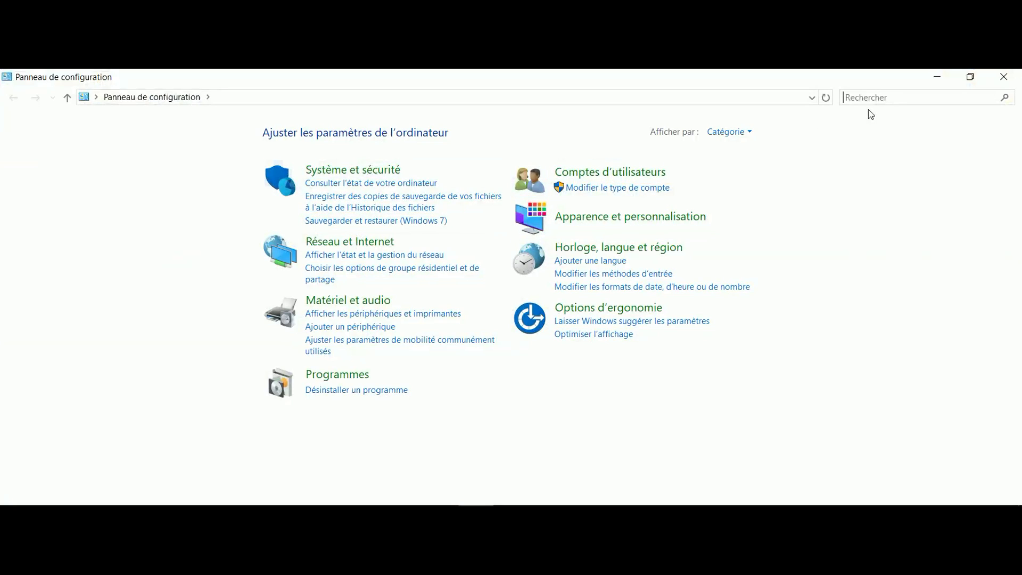
- Search the Control Panel for "dep" and open the troubleshooting page (Résolution des problèmes)
{"action": "left_click", "coordinate": [864, 95]}
{"action": "type", "text": "dep"}
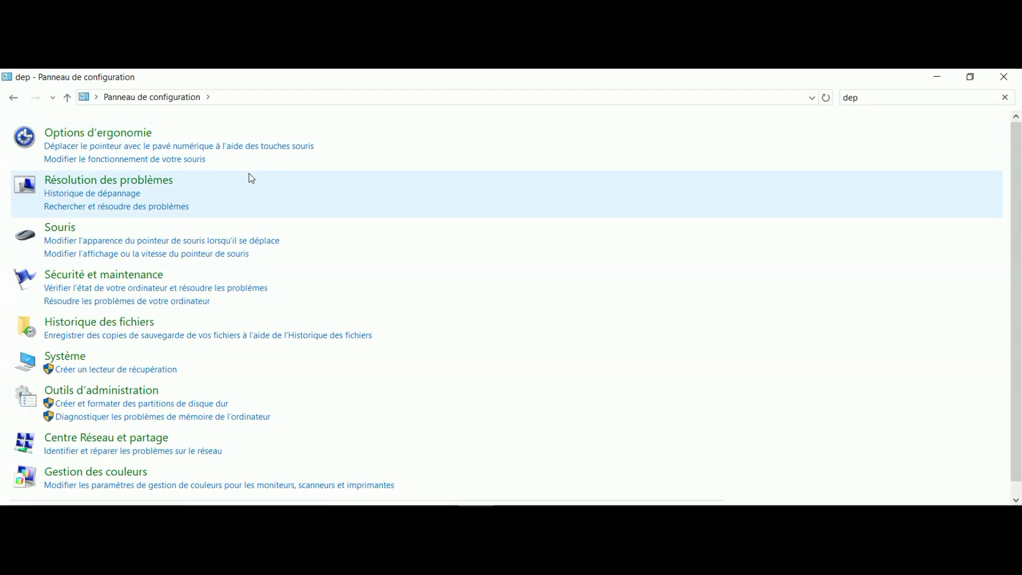
{"action": "left_click", "coordinate": [140, 185]}
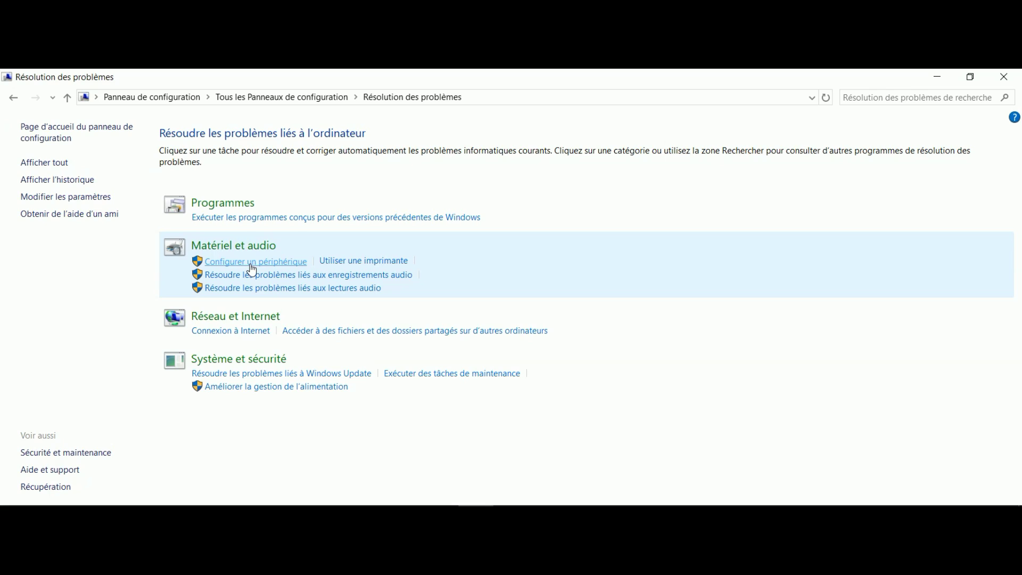
- Run the Configurer un périphérique troubleshooter, allowing Alcohol 120% to send its system report, and close it with the Control Panel minimized
{"action": "left_click", "coordinate": [246, 266]}
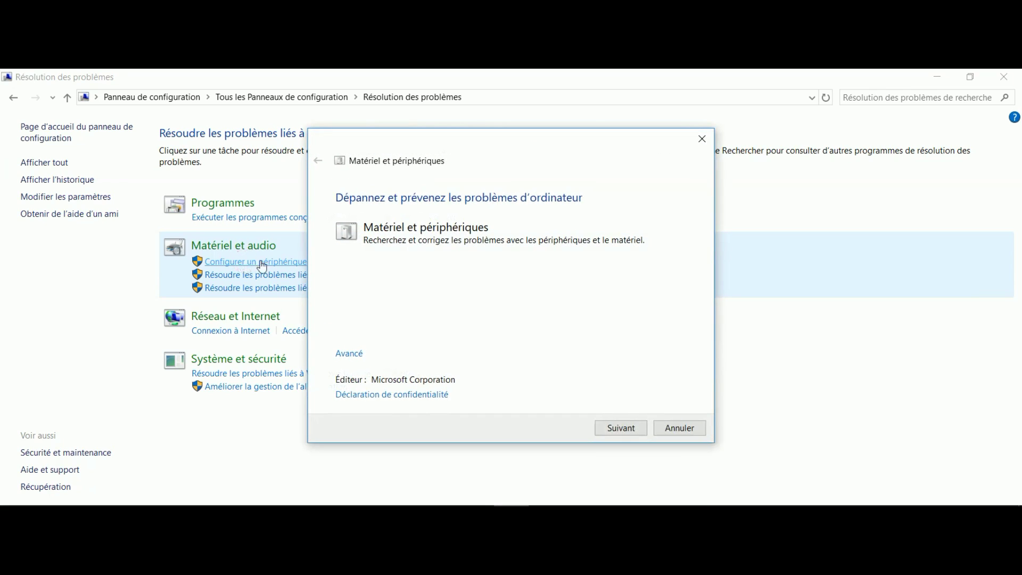
{"action": "left_click", "coordinate": [619, 430]}
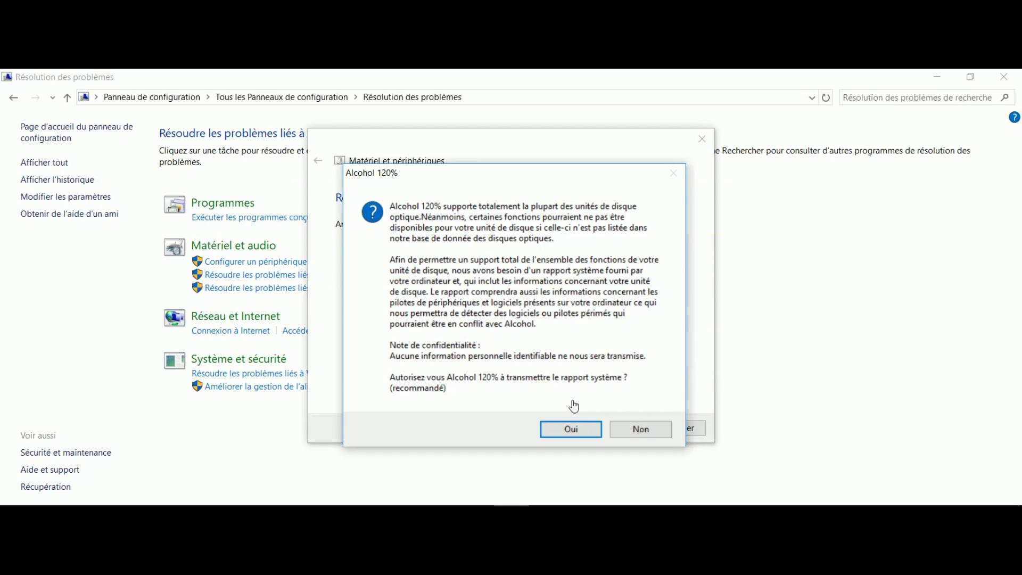
{"action": "left_click", "coordinate": [554, 433]}
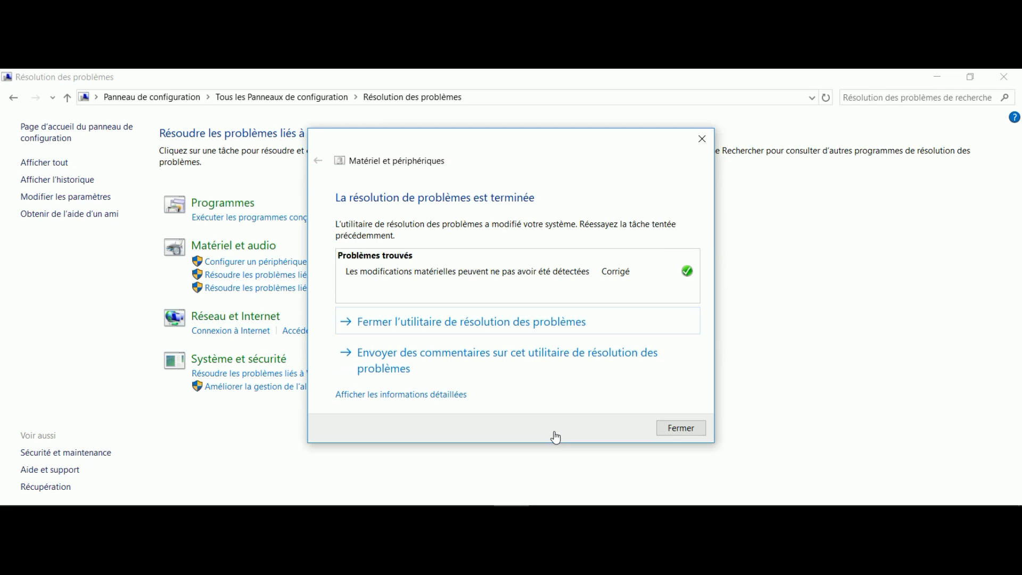
{"action": "left_click", "coordinate": [681, 427]}
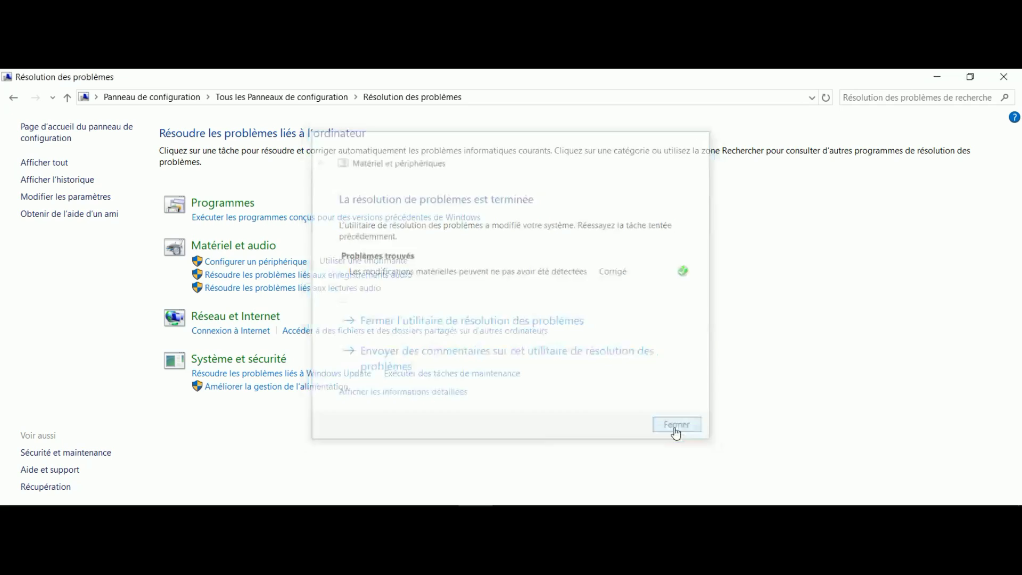
{"action": "left_click", "coordinate": [938, 76]}
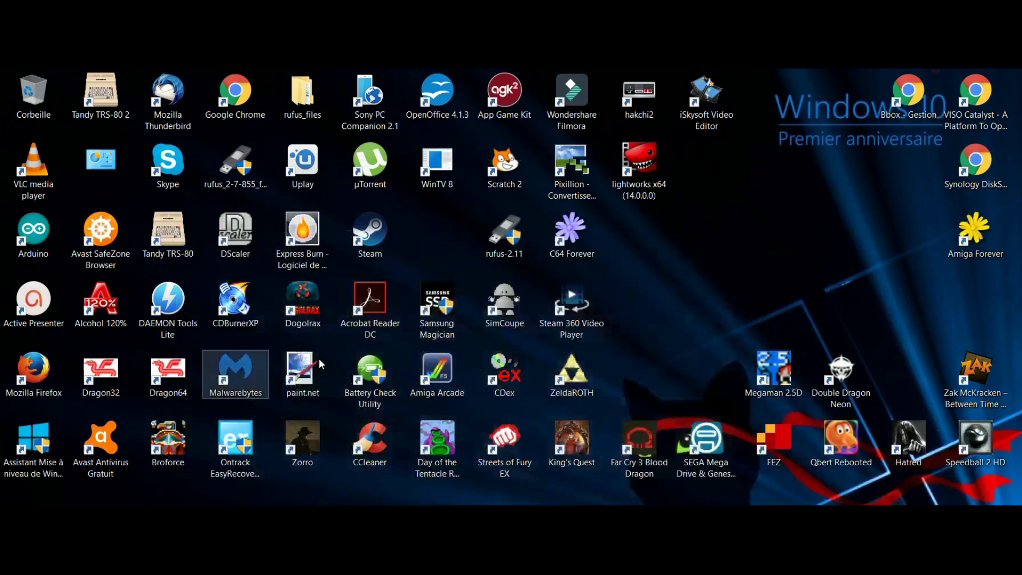
- Search for "gestio", open the Device Manager (Gestionnaire de périphériques) and select HL-DT-ST BD-RE BE06LU10 USB Device under Lecteurs de DVD/CD-ROM
{"action": "left_click", "coordinate": [51, 492]}
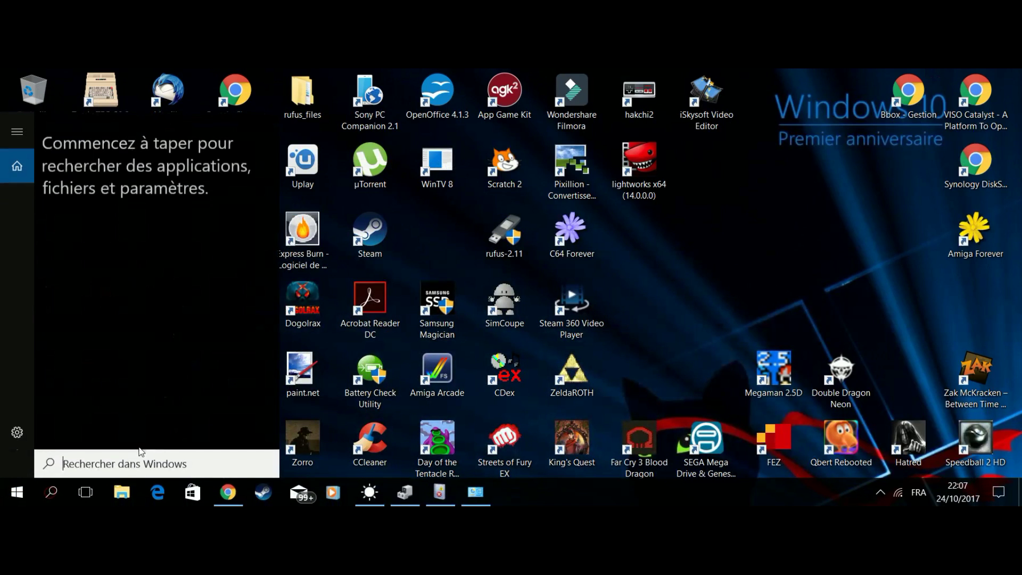
{"action": "type", "text": "gestio"}
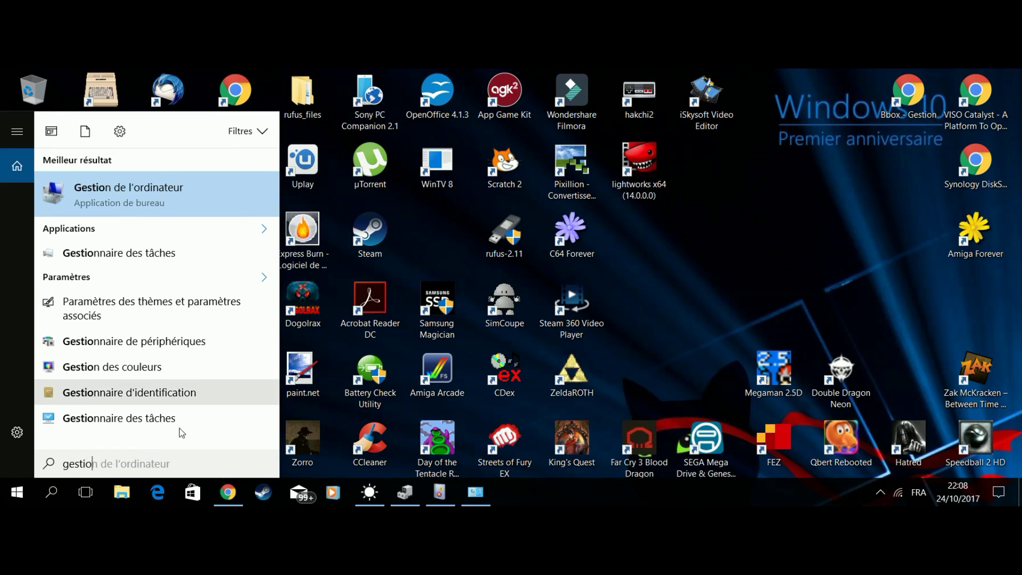
{"action": "left_click", "coordinate": [154, 345]}
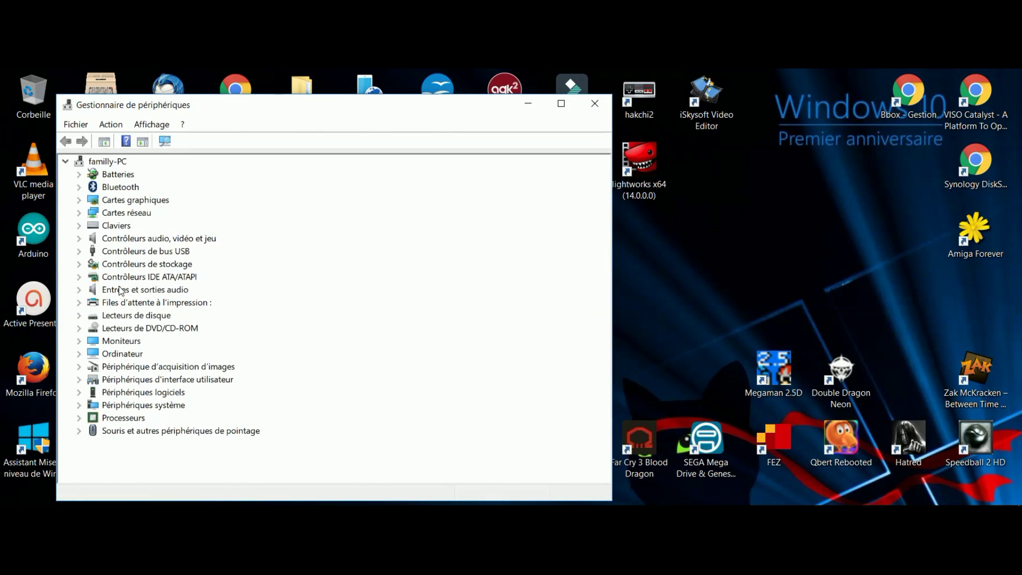
{"action": "left_click", "coordinate": [79, 328]}
{"action": "left_click", "coordinate": [181, 379]}
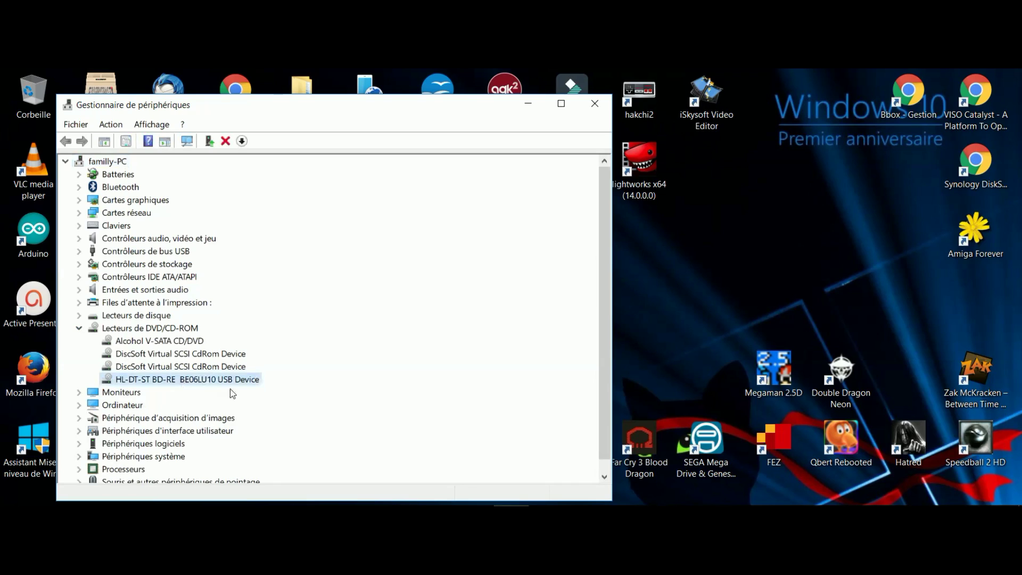